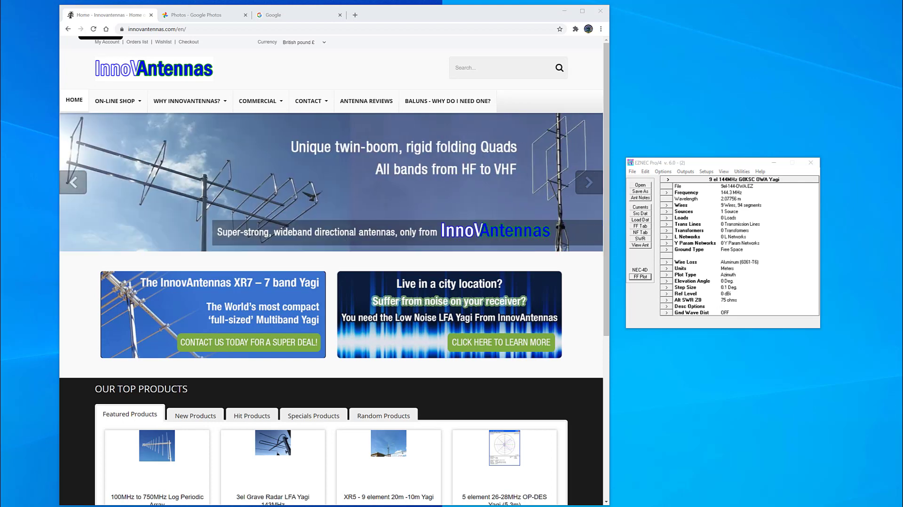
# Step: Open the 9 el 144MHz G0KSC OWA Yagi model, minimize Chrome, and centre the EZNEC window
pyautogui.click(635, 161)
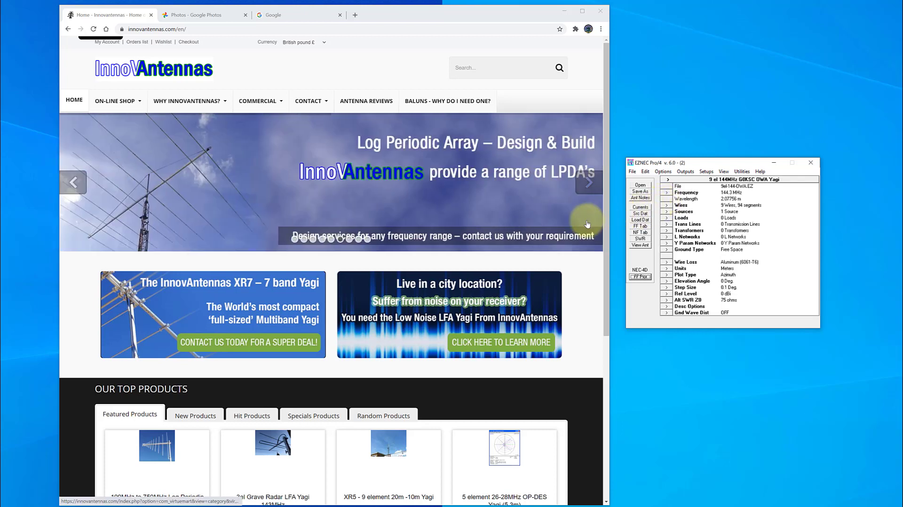
pyautogui.click(639, 185)
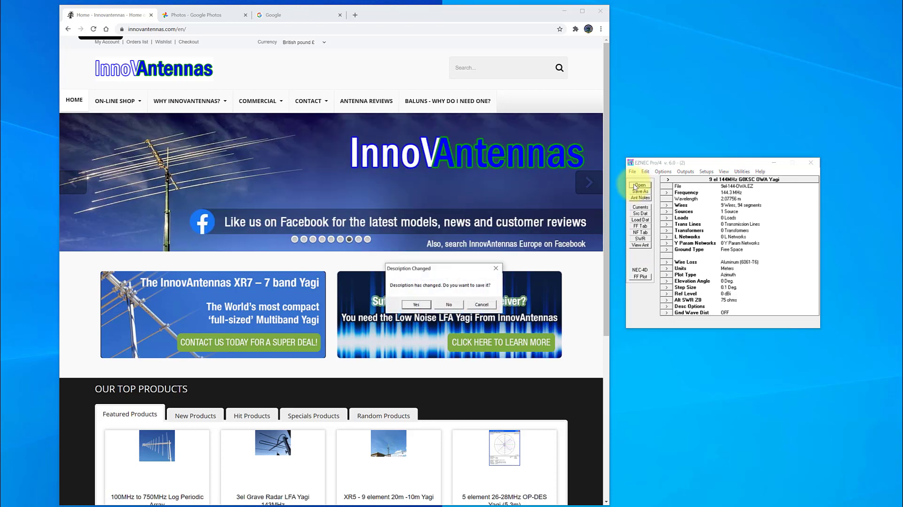
pyautogui.click(482, 304)
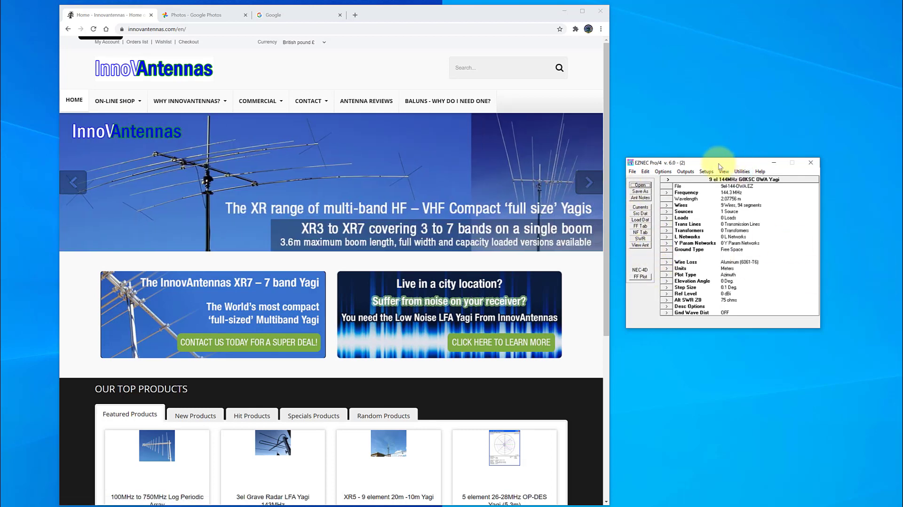
pyautogui.click(564, 10)
pyautogui.moveTo(644, 164); pyautogui.dragTo(437, 129)
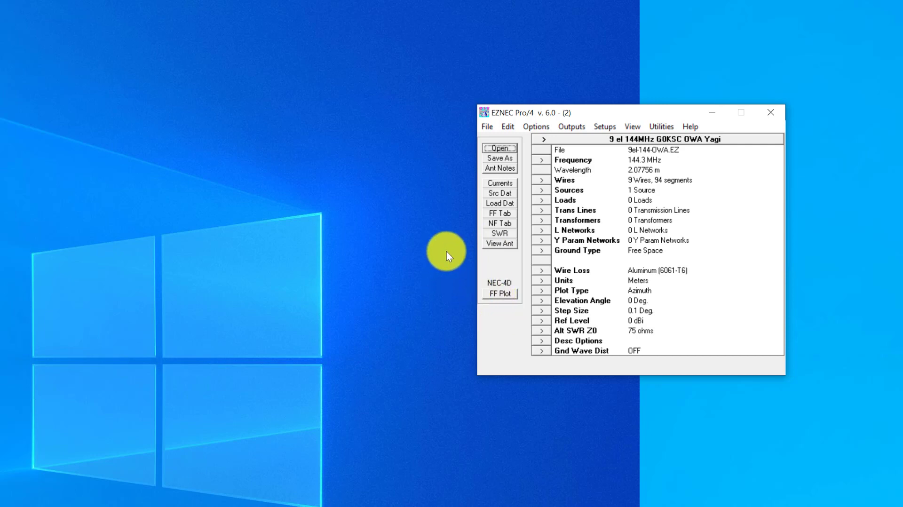
# Step: Plot the Yagi's azimuth far-field pattern (13.85 dBi, 30.1 dB F/B) and place it upper left
pyautogui.click(492, 295)
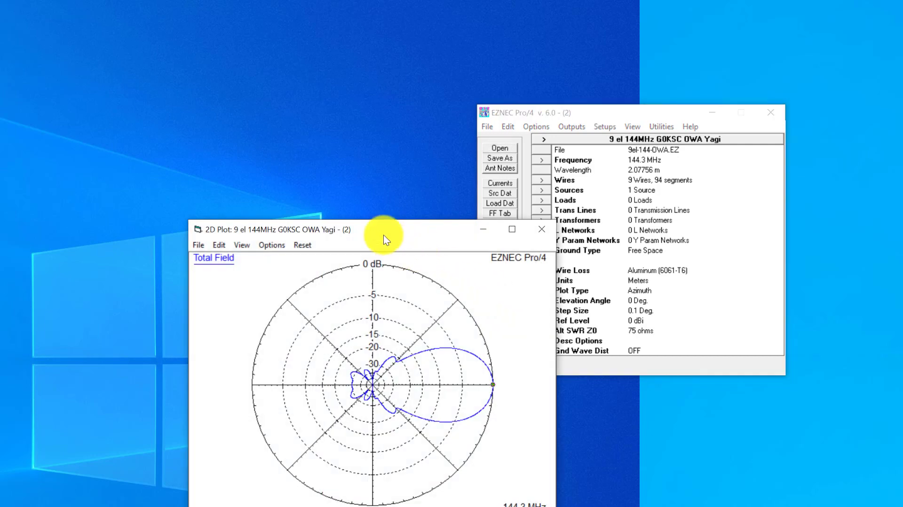
pyautogui.moveTo(382, 235); pyautogui.dragTo(275, 79)
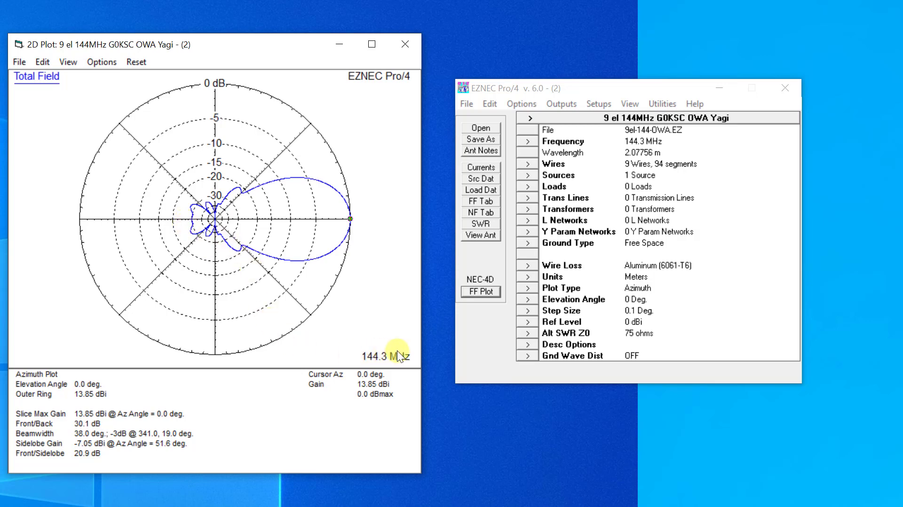
# Step: Open the 3D antenna view with the image centred, then rotate and zoom in on the nine elements
pyautogui.click(477, 236)
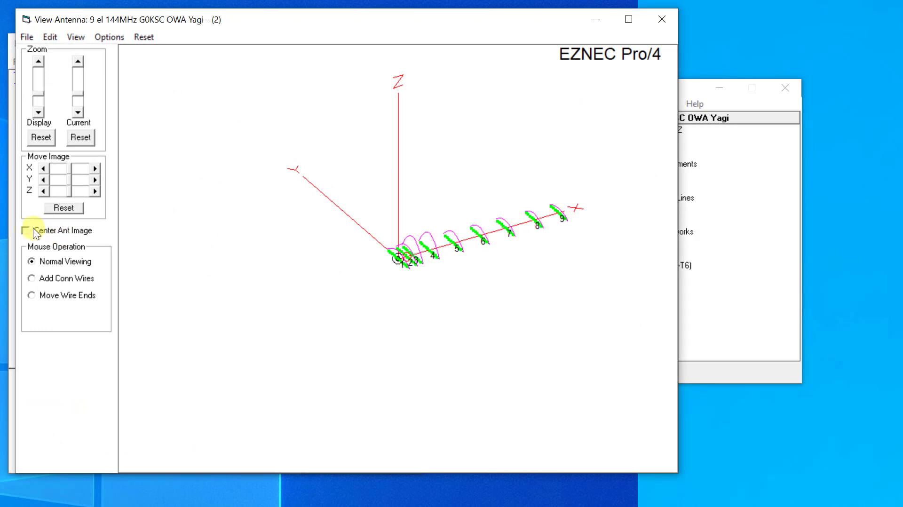
pyautogui.click(26, 229)
pyautogui.moveTo(213, 306); pyautogui.dragTo(195, 322)
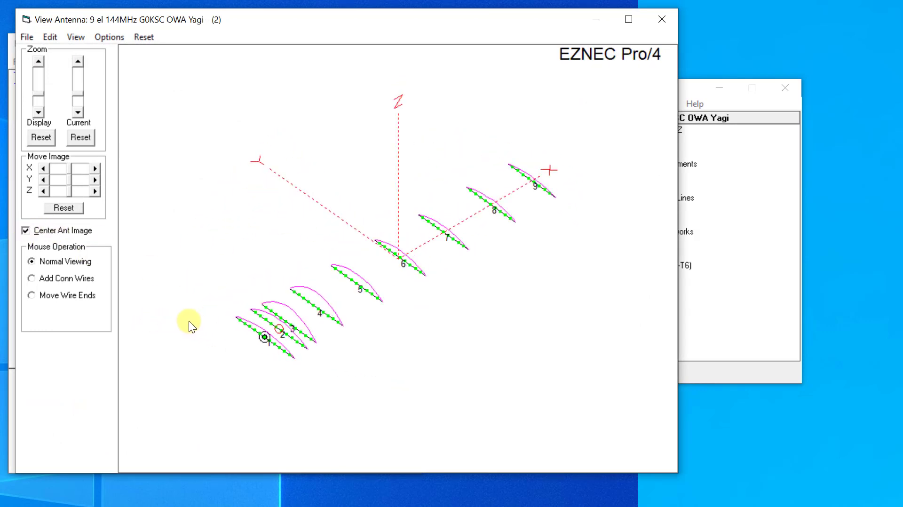
pyautogui.moveTo(506, 319)
pyautogui.mouseDown()
pyautogui.moveTo(514, 308)
pyautogui.moveTo(491, 302)
pyautogui.moveTo(468, 322)
pyautogui.moveTo(506, 349)
pyautogui.moveTo(533, 306)
pyautogui.moveTo(509, 286)
pyautogui.moveTo(478, 324)
pyautogui.moveTo(494, 327)
pyautogui.mouseUp()
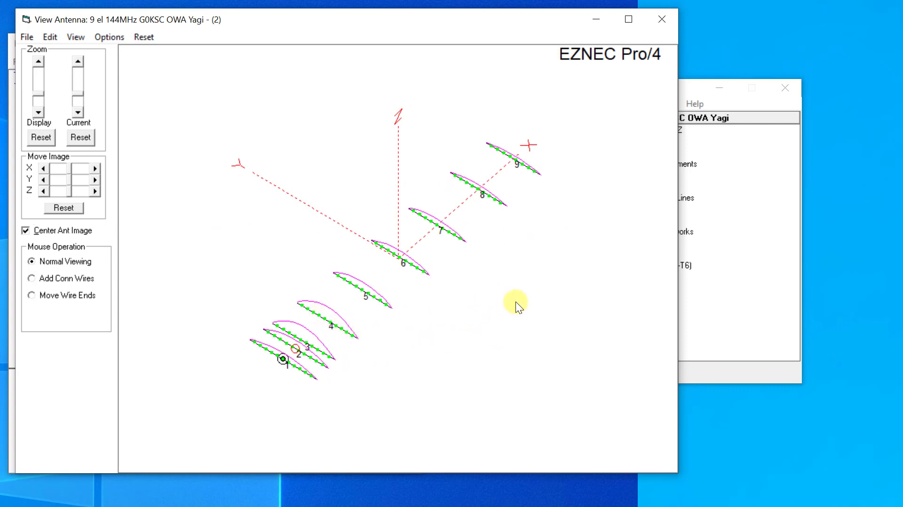
pyautogui.moveTo(516, 302)
pyautogui.mouseDown()
pyautogui.moveTo(549, 283)
pyautogui.moveTo(510, 272)
pyautogui.moveTo(508, 337)
pyautogui.moveTo(491, 334)
pyautogui.moveTo(542, 315)
pyautogui.moveTo(582, 337)
pyautogui.moveTo(601, 362)
pyautogui.moveTo(520, 398)
pyautogui.moveTo(508, 349)
pyautogui.moveTo(512, 293)
pyautogui.mouseUp()
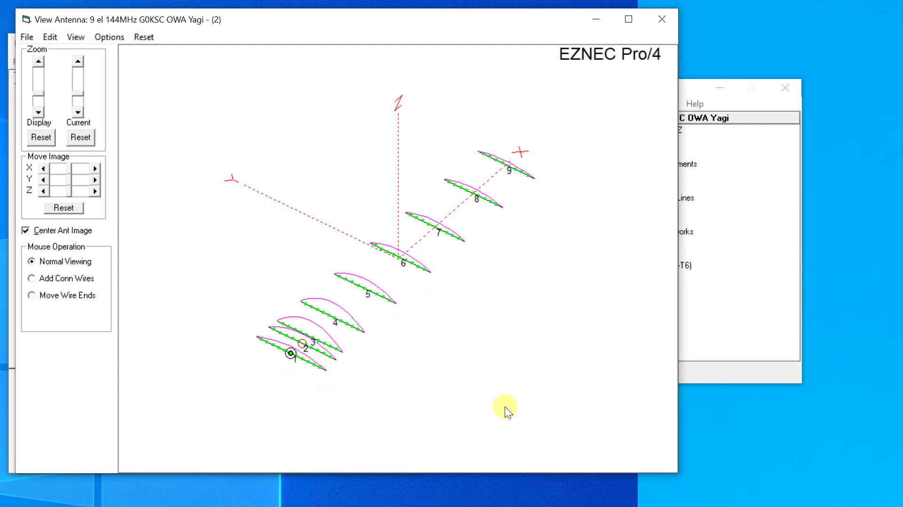
pyautogui.click(38, 63)
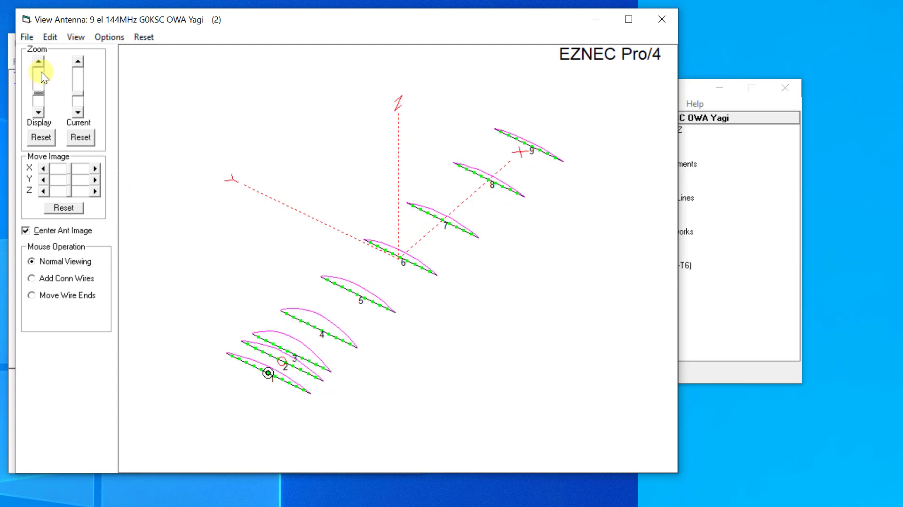
pyautogui.moveTo(141, 188); pyautogui.dragTo(190, 230)
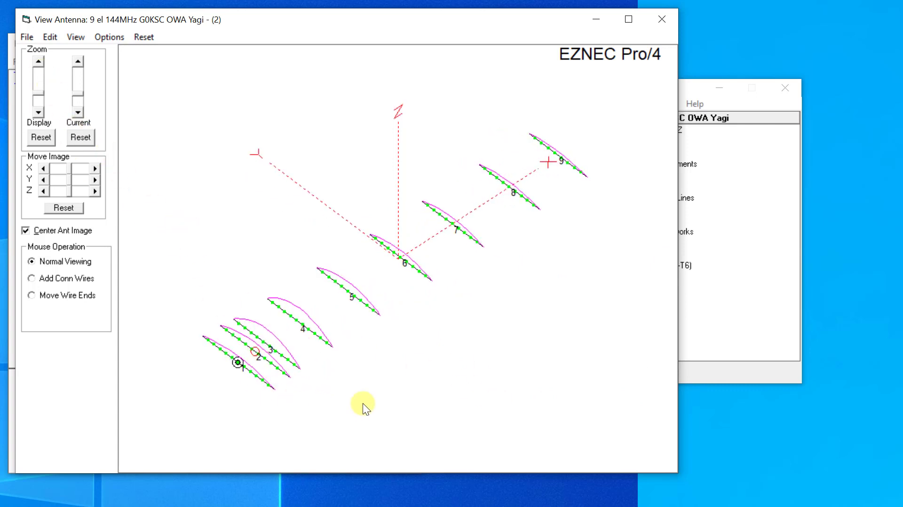
# Step: In the View Antenna Objects dialog, toggle axes and currents off and back on, leaving both shown
pyautogui.click(77, 36)
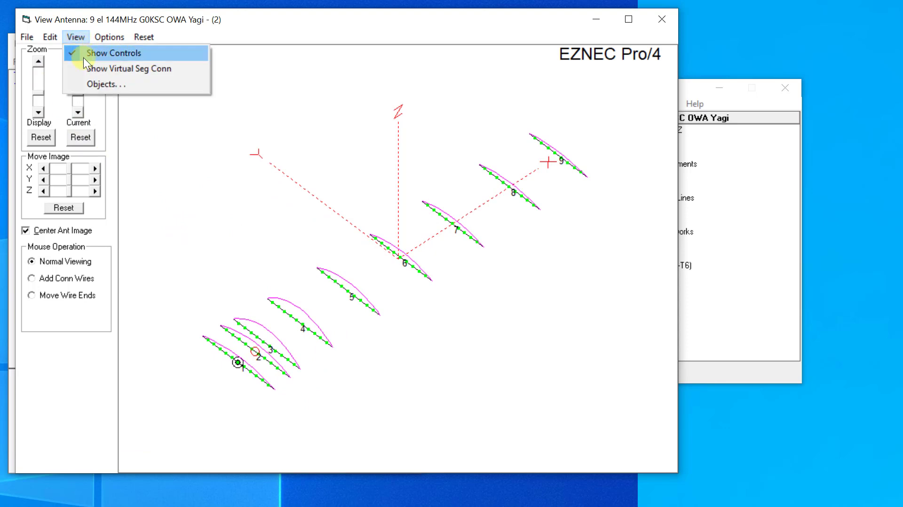
pyautogui.click(94, 84)
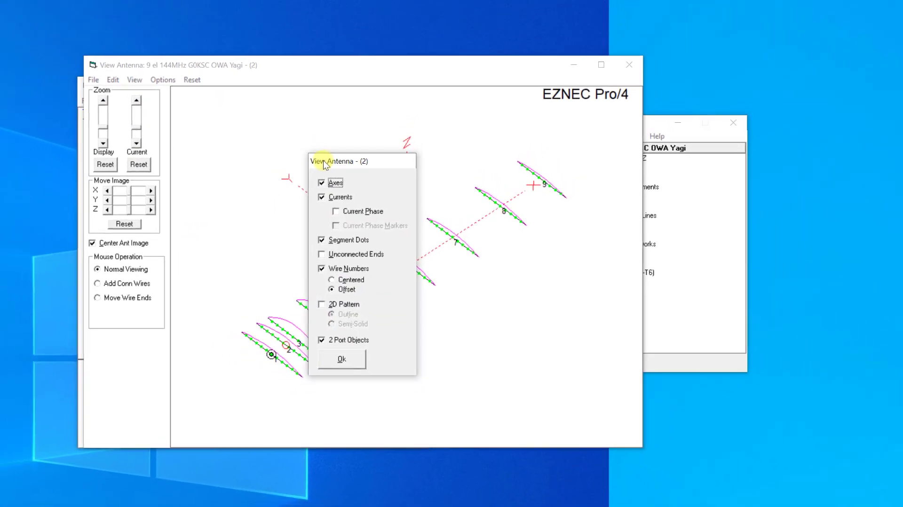
pyautogui.moveTo(271, 197); pyautogui.dragTo(663, 285)
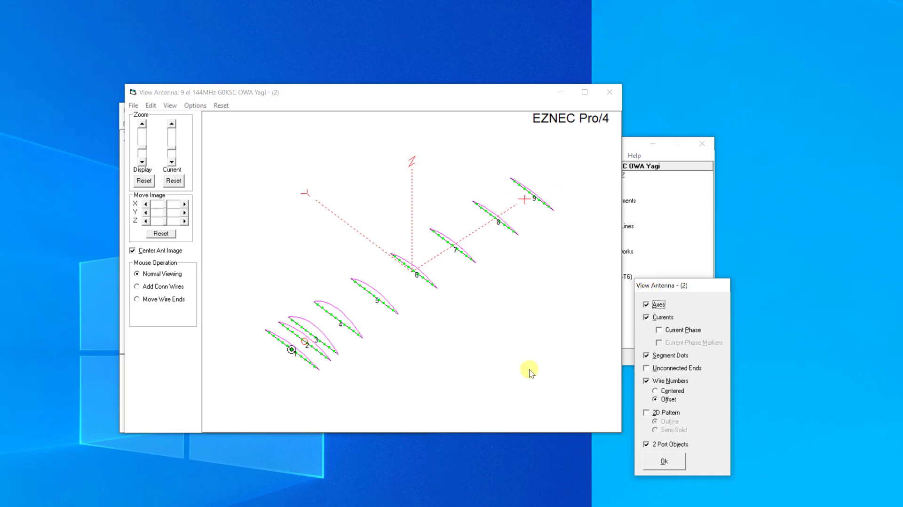
pyautogui.click(645, 304)
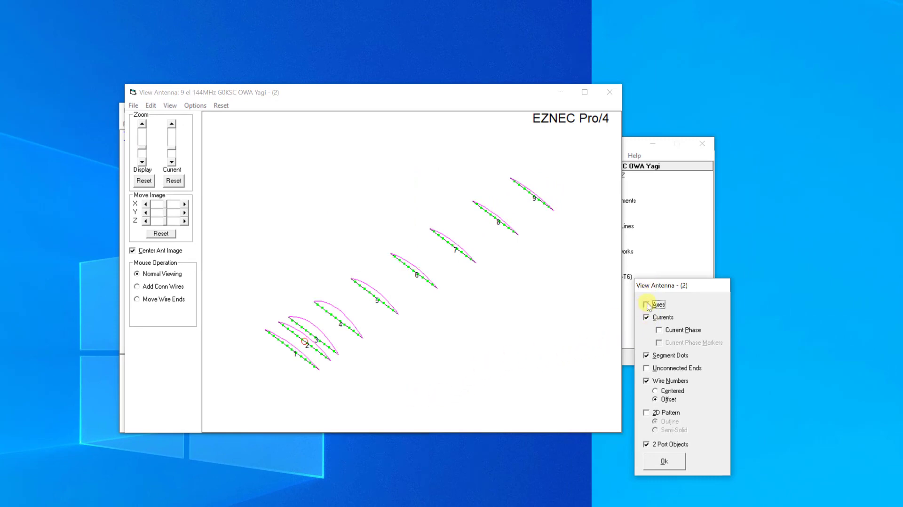
pyautogui.click(647, 305)
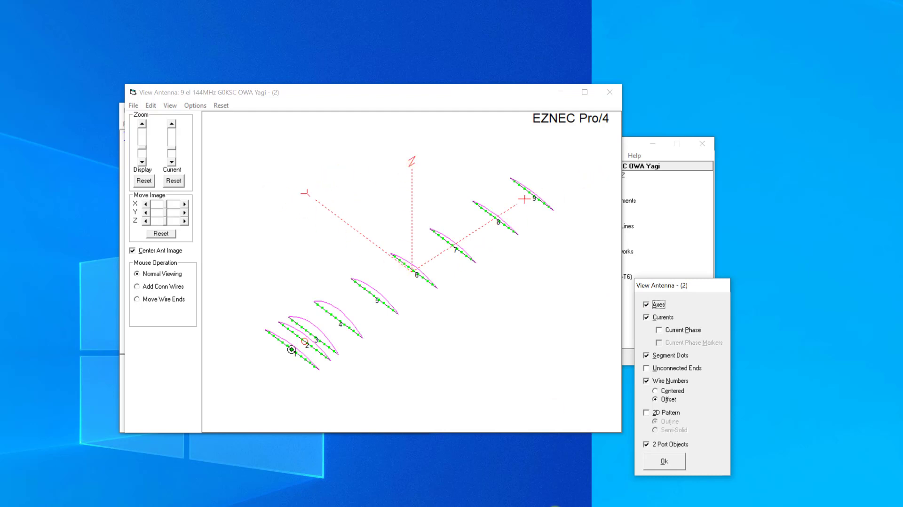
pyautogui.click(646, 304)
pyautogui.click(647, 305)
pyautogui.click(646, 317)
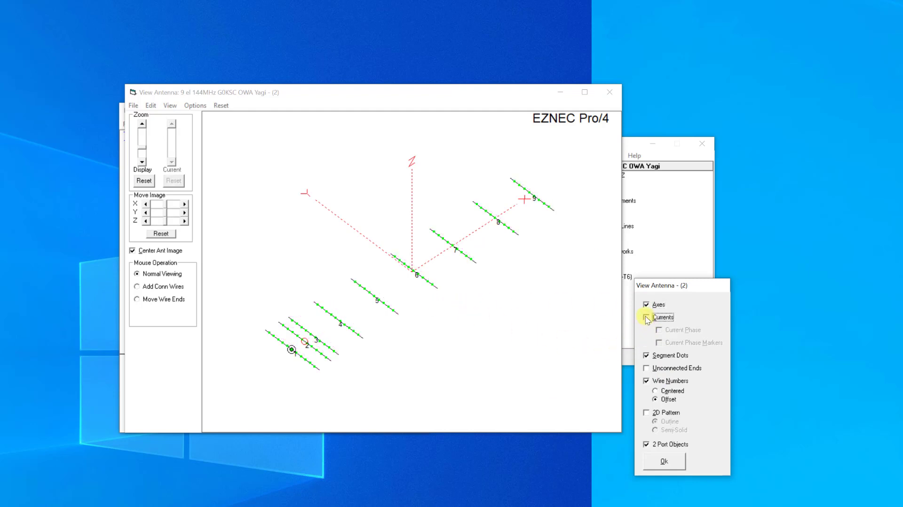
pyautogui.click(646, 318)
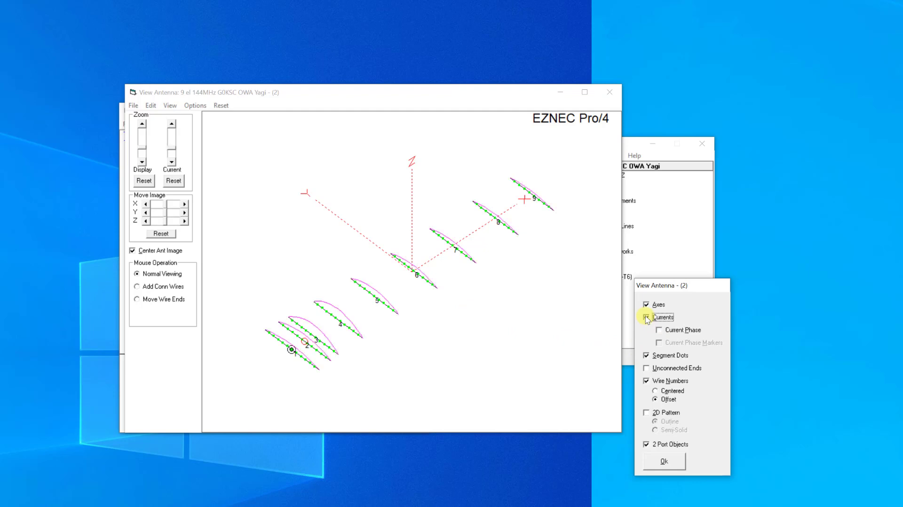
pyautogui.click(646, 317)
pyautogui.click(646, 318)
# Step: Apply the display options and raise the Current zoom slider to enlarge the current curves, orbiting the view
pyautogui.click(660, 458)
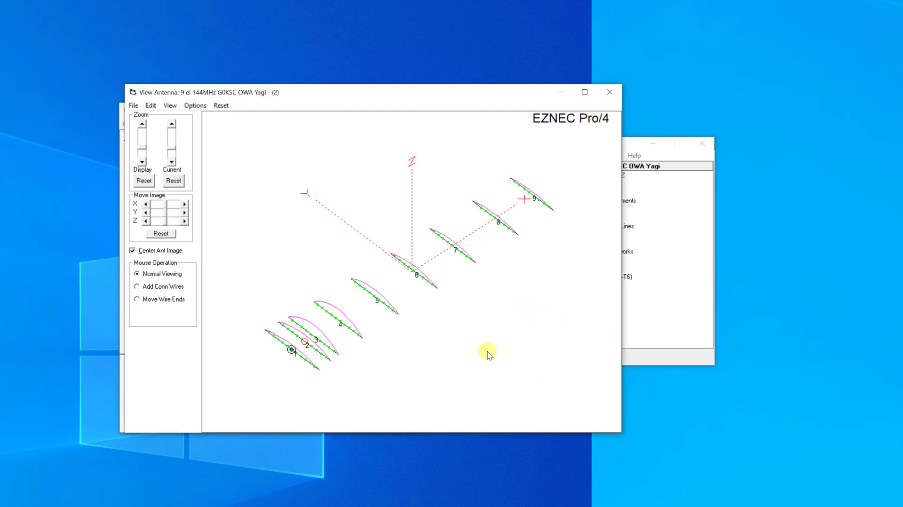
pyautogui.moveTo(487, 351); pyautogui.dragTo(475, 330)
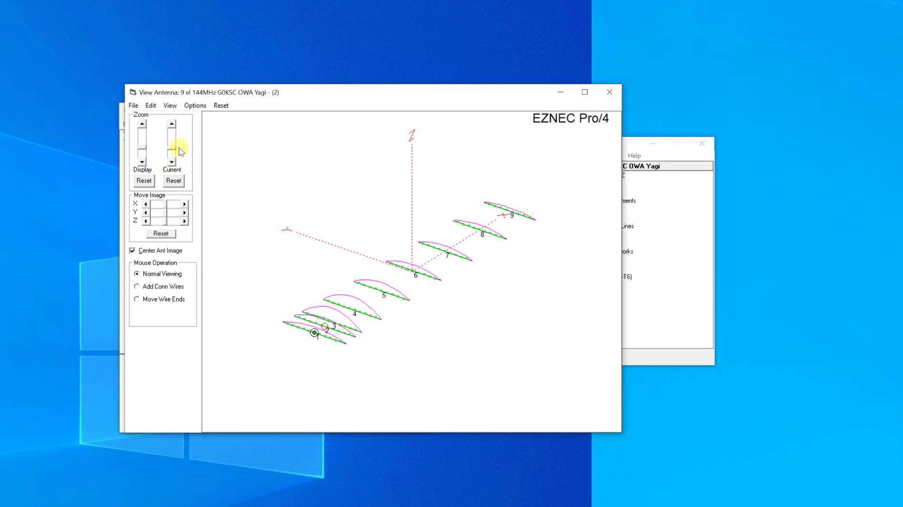
pyautogui.moveTo(170, 151); pyautogui.dragTo(170, 139)
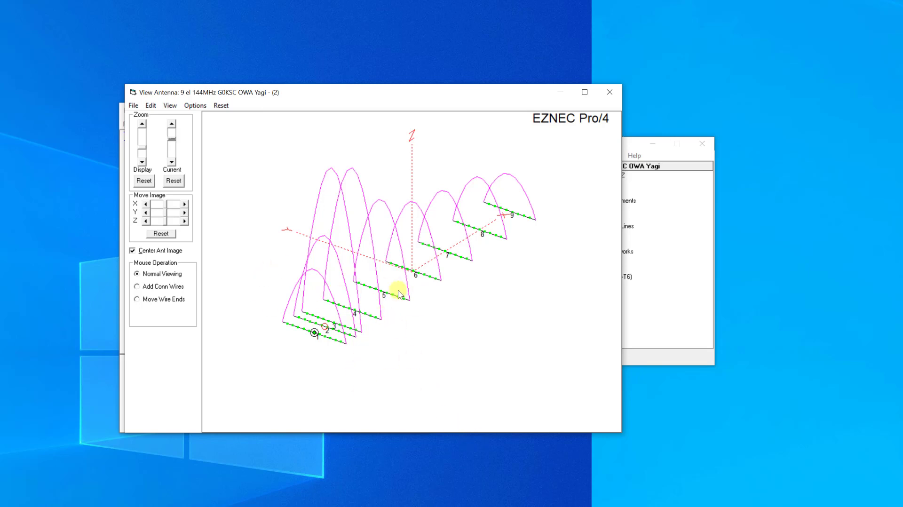
pyautogui.moveTo(410, 281); pyautogui.dragTo(415, 337)
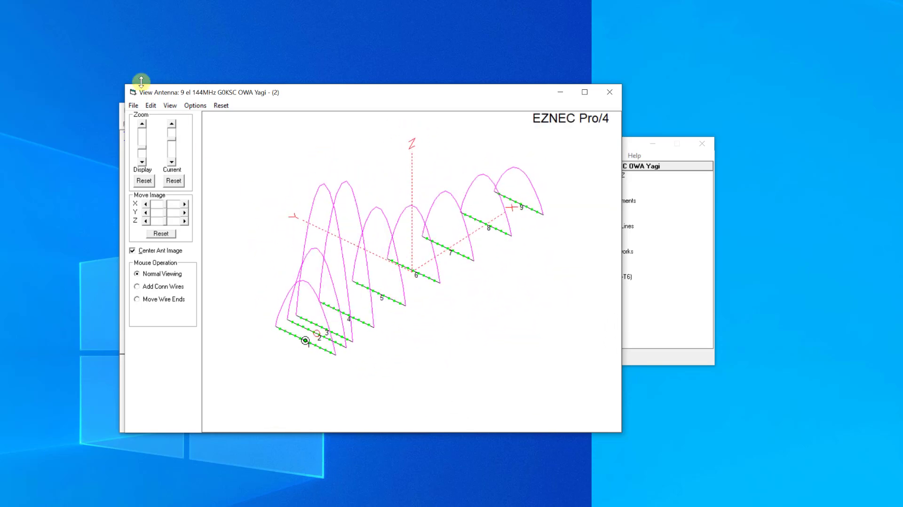
# Step: Hide currents and segment dots, keep wire numbers 1–9, and move the View Antenna window left
pyautogui.click(186, 106)
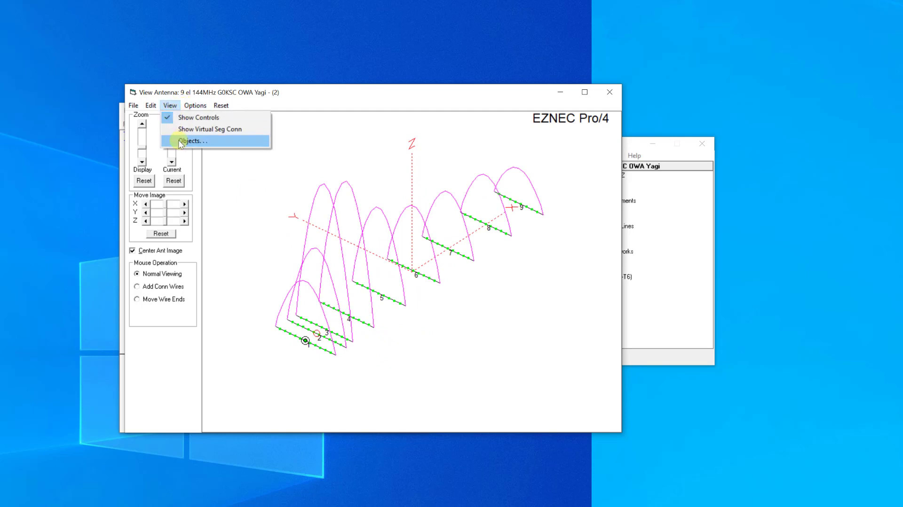
pyautogui.click(180, 142)
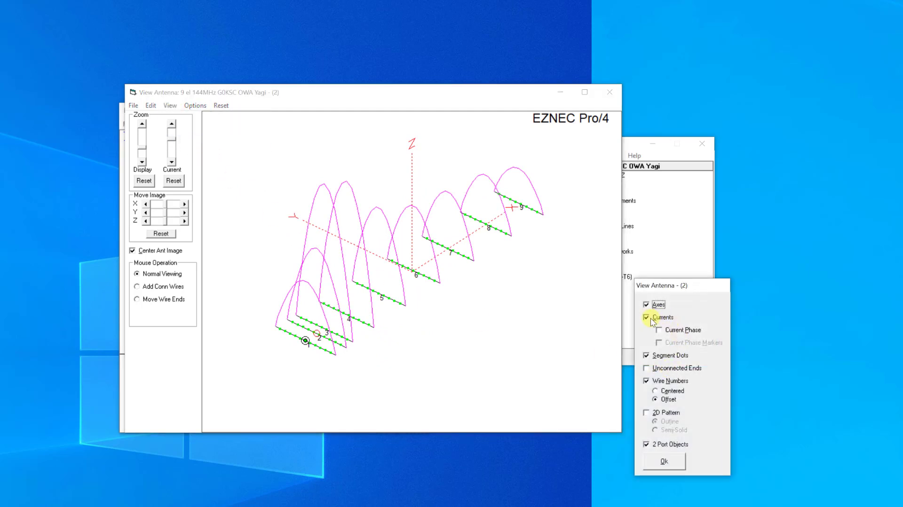
pyautogui.click(649, 318)
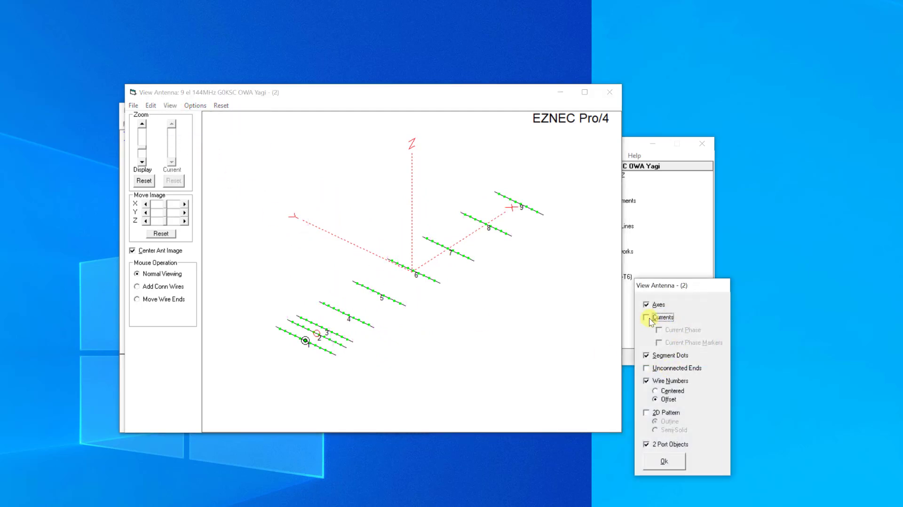
pyautogui.click(647, 356)
pyautogui.click(647, 355)
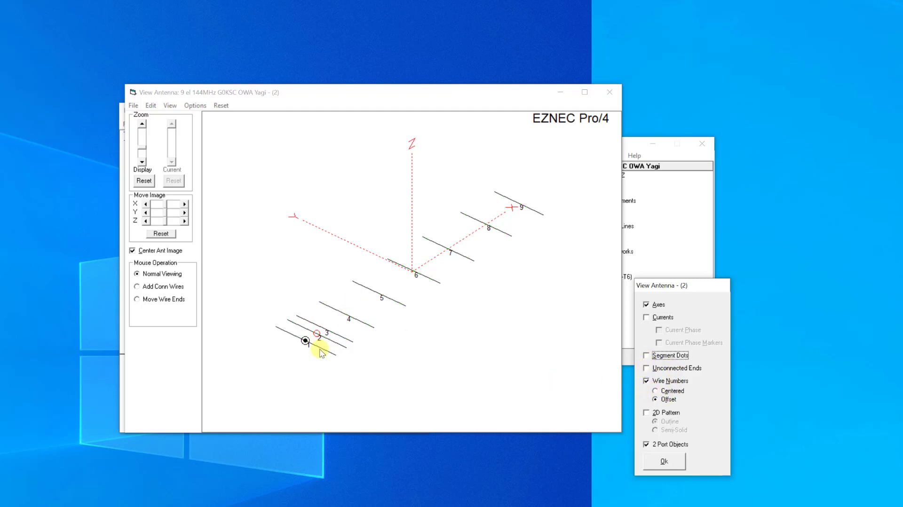
pyautogui.click(647, 380)
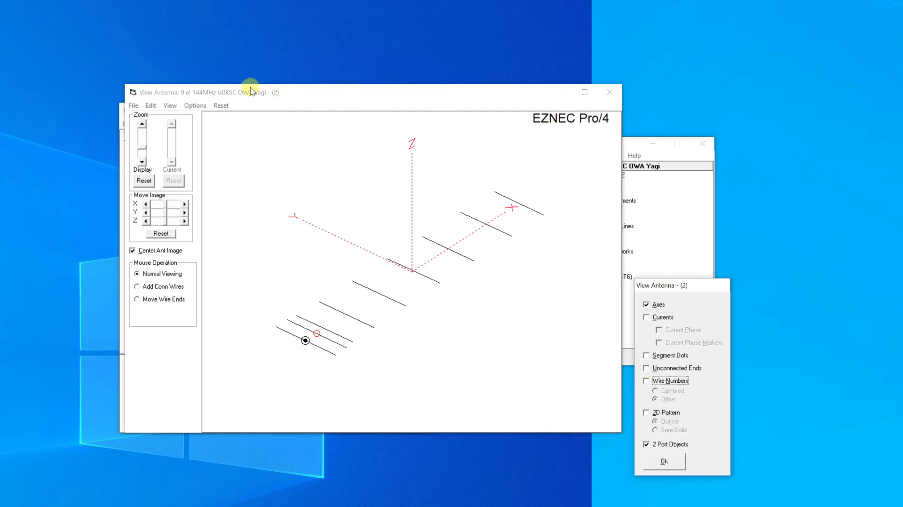
pyautogui.click(646, 382)
pyautogui.click(670, 462)
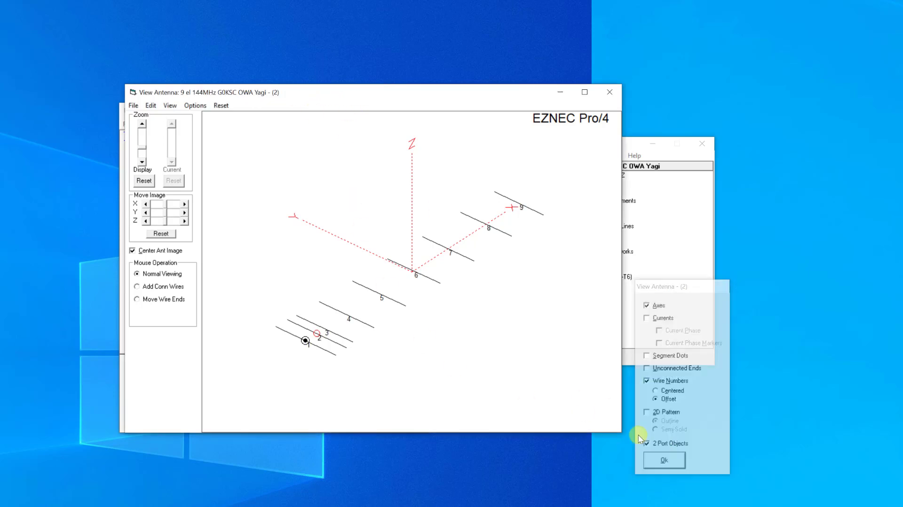
pyautogui.moveTo(316, 98); pyautogui.dragTo(184, 117)
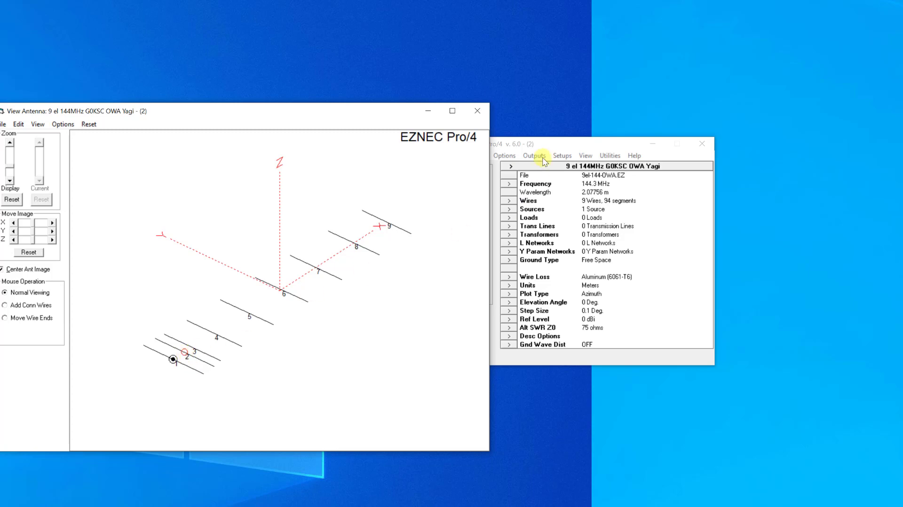
# Step: Bring the main window forward and open the Sources table at the top of the screen
pyautogui.moveTo(530, 147); pyautogui.dragTo(616, 162)
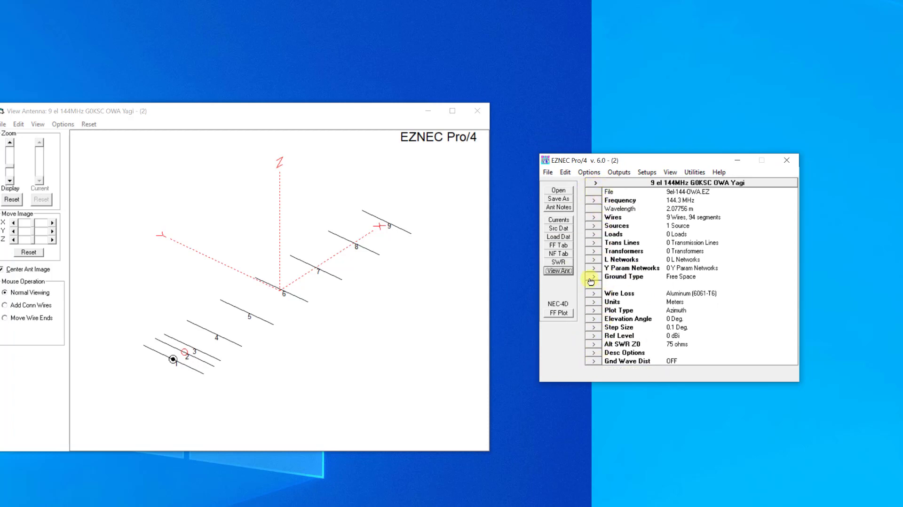
pyautogui.click(595, 227)
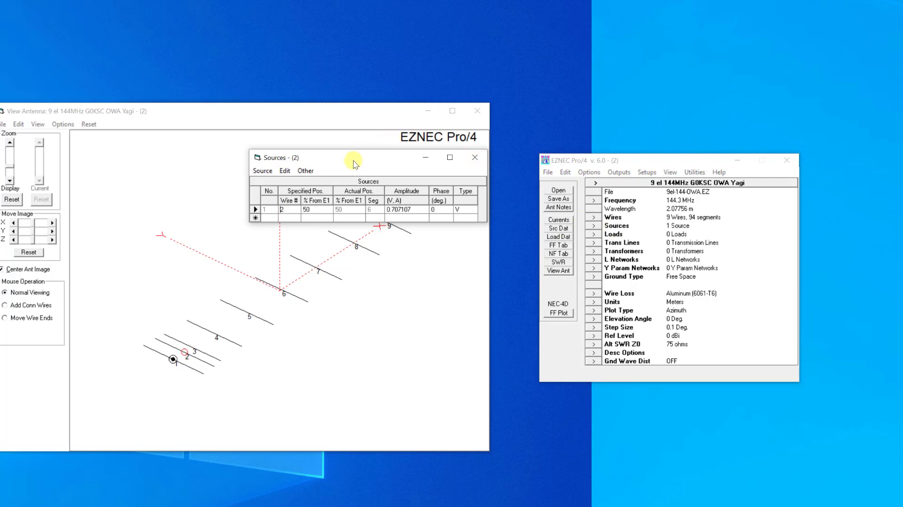
pyautogui.moveTo(354, 160); pyautogui.dragTo(363, 33)
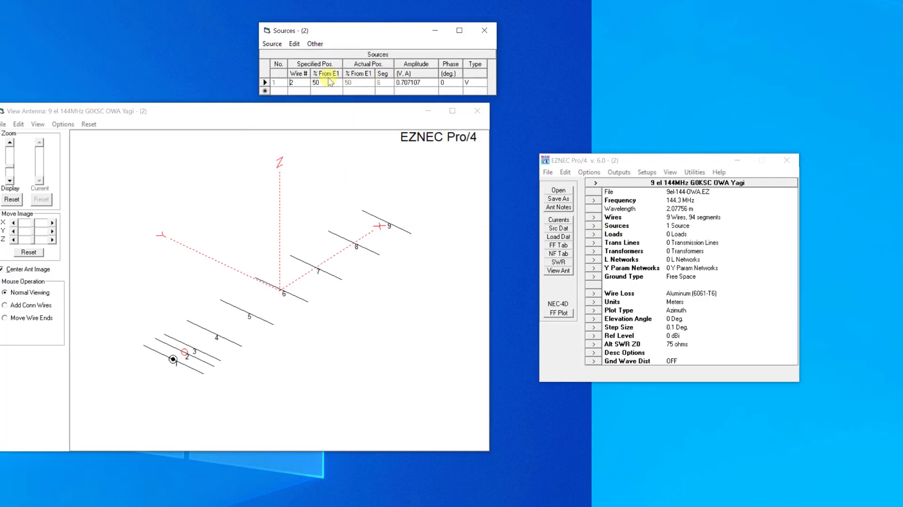
# Step: Move the source to wire 3, then put it back on wire 2
pyautogui.click(296, 82)
pyautogui.press('Return')
pyautogui.moveTo(189, 358)
pyautogui.moveTo(294, 82); pyautogui.dragTo(288, 84)
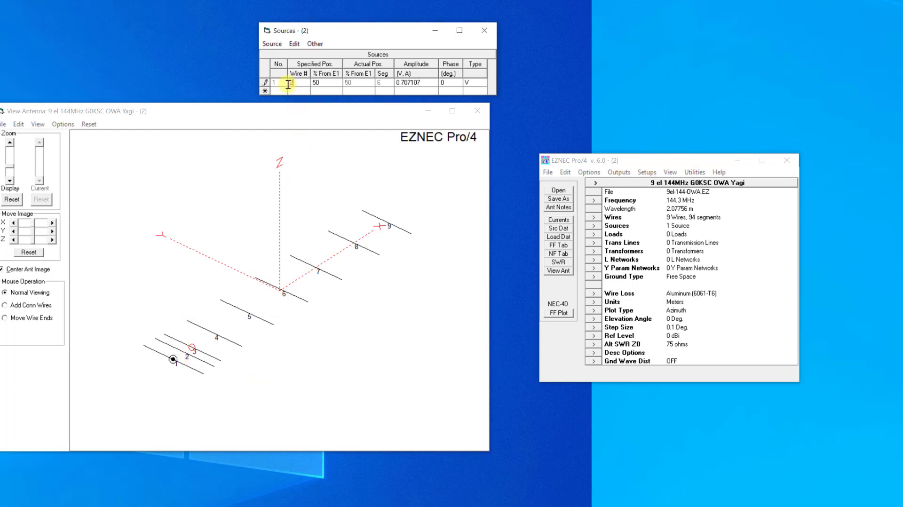
pyautogui.write('2')
pyautogui.press('Return')
# Step: Replot the azimuth pattern and run an SWR sweep over 144–144.6 MHz, arranging both plot windows
pyautogui.click(553, 312)
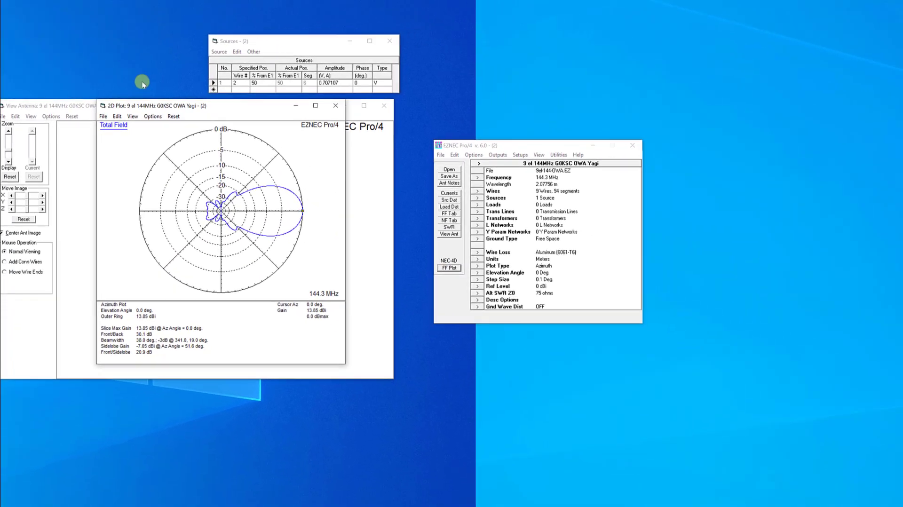
pyautogui.moveTo(158, 107); pyautogui.dragTo(71, 242)
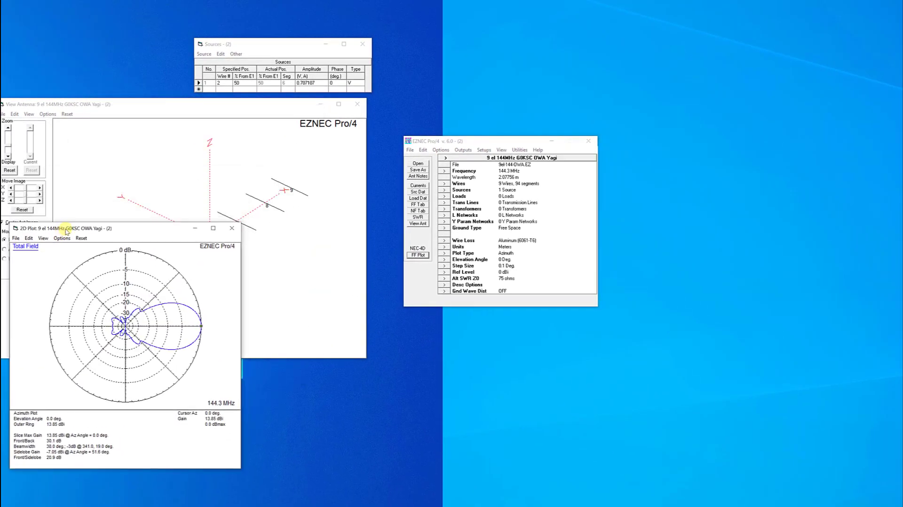
pyautogui.click(414, 219)
pyautogui.click(414, 219)
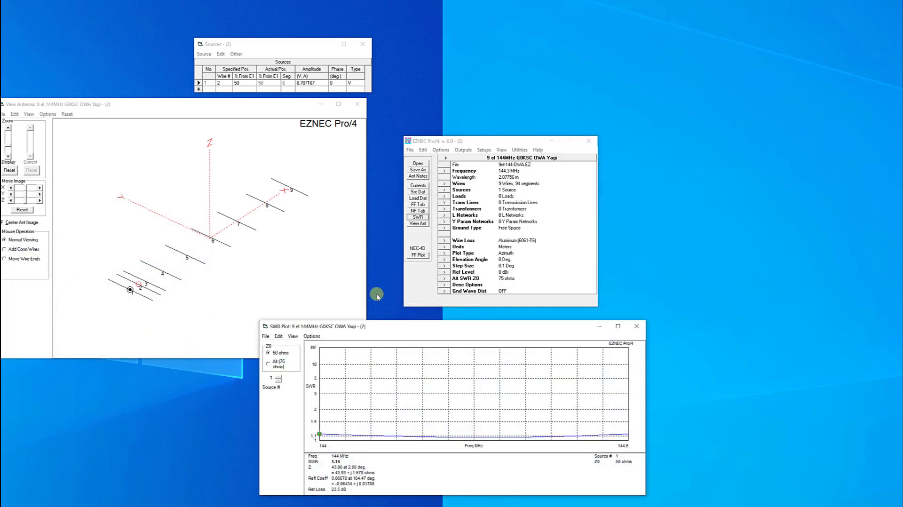
pyautogui.moveTo(395, 326); pyautogui.dragTo(439, 274)
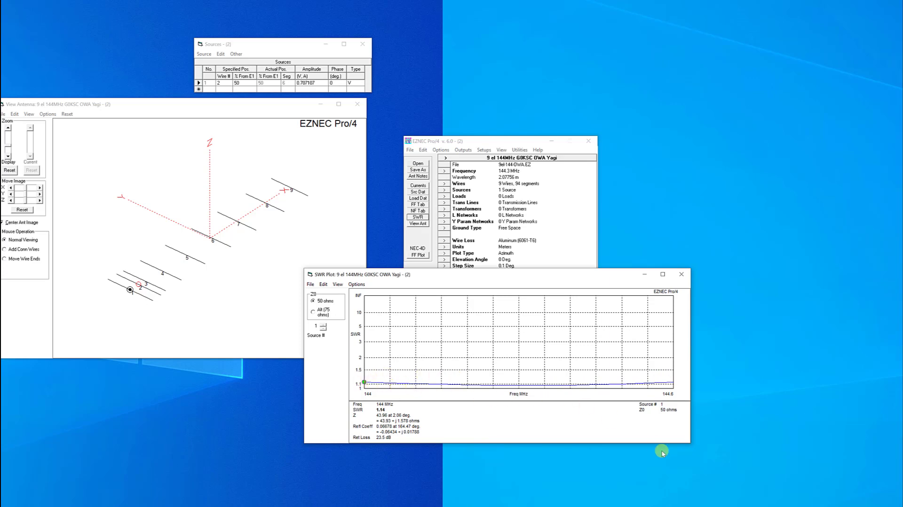
pyautogui.moveTo(501, 276); pyautogui.dragTo(469, 317)
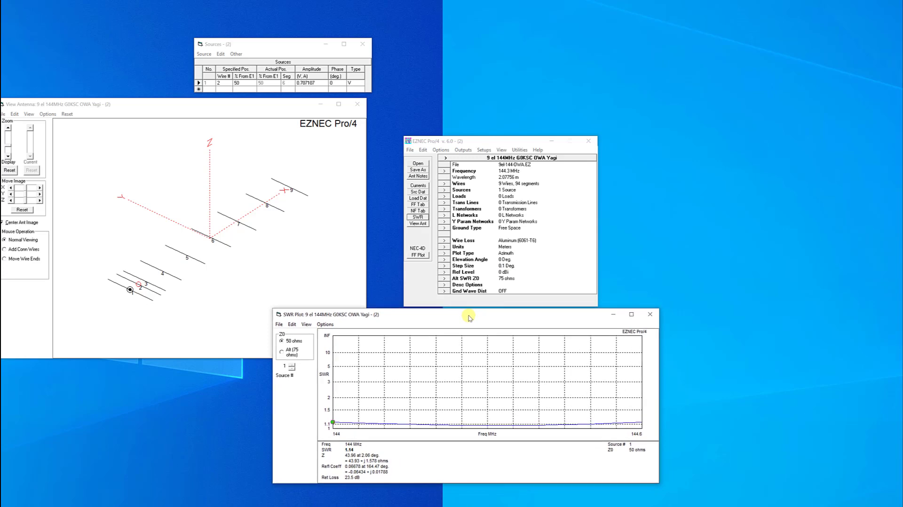